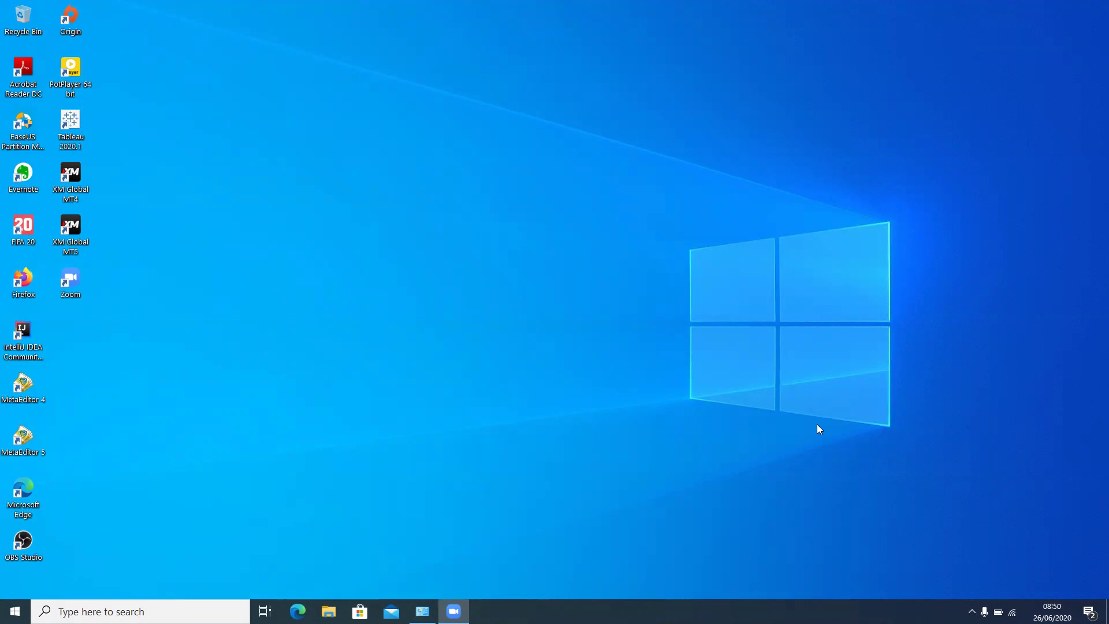
# - Open Firefox and search the web for "anaconda python"
pyautogui.doubleClick(25, 287)
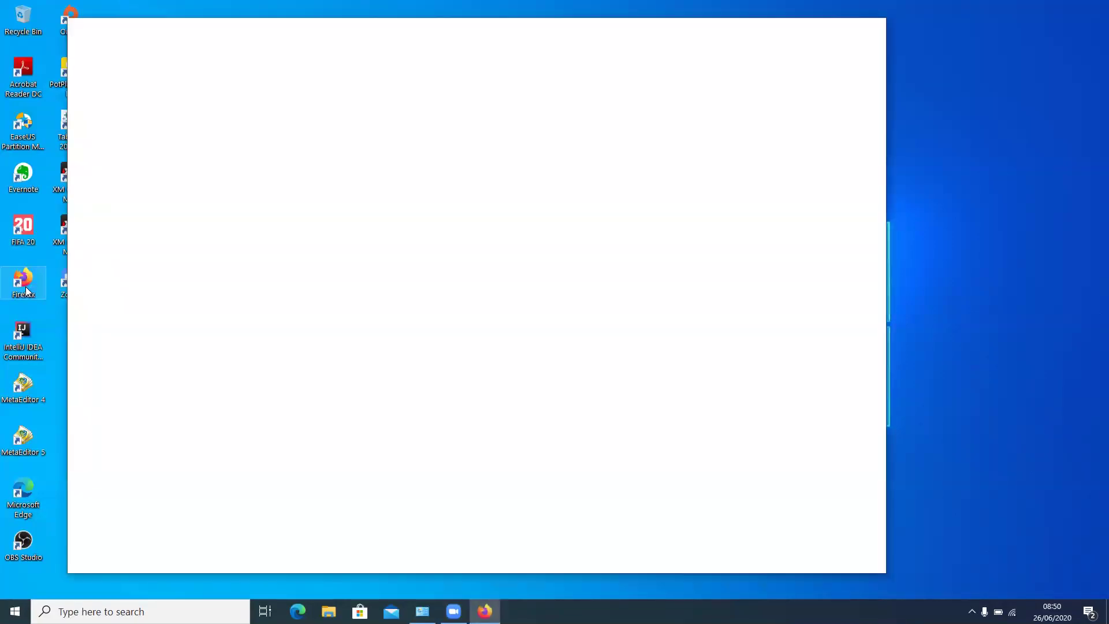
pyautogui.click(298, 53)
pyautogui.write('pt')
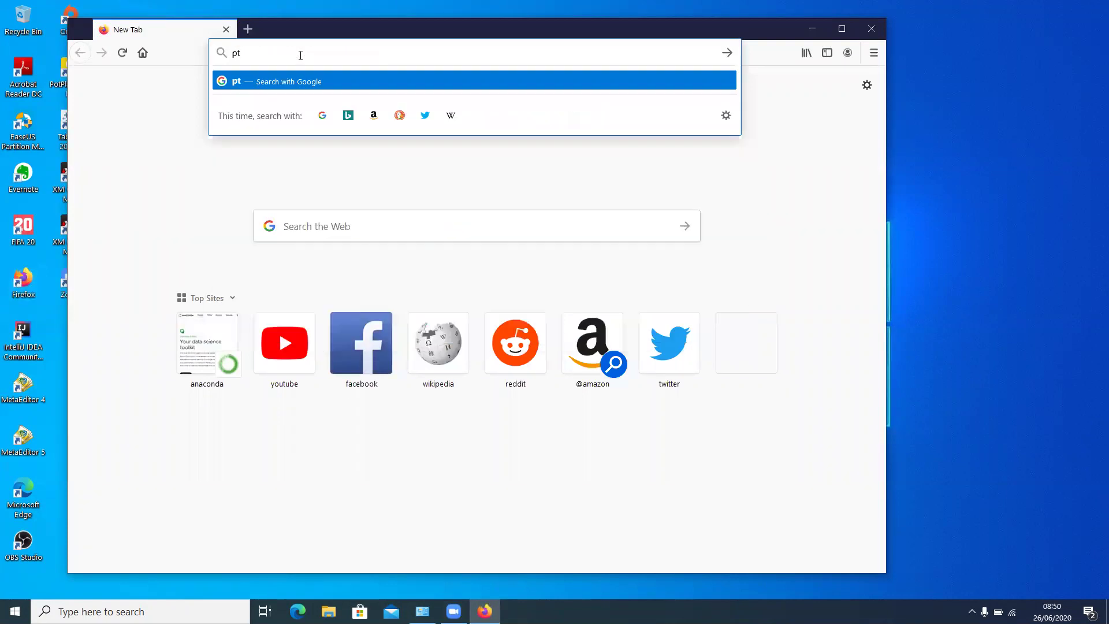
pyautogui.press('BackSpace')
pyautogui.write('ana')
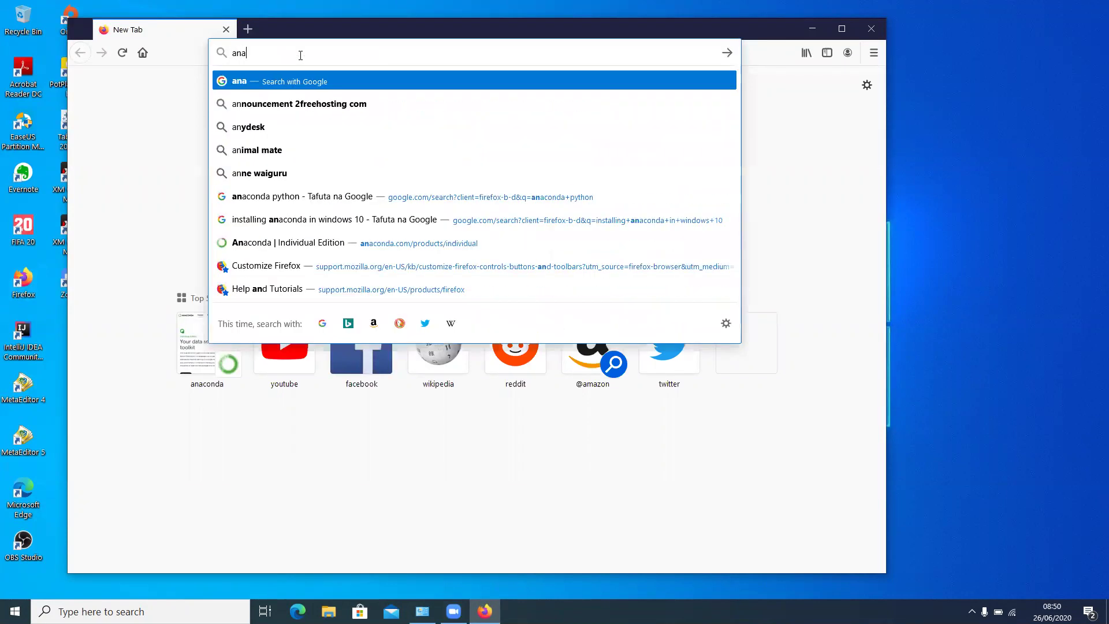
pyautogui.write('conda')
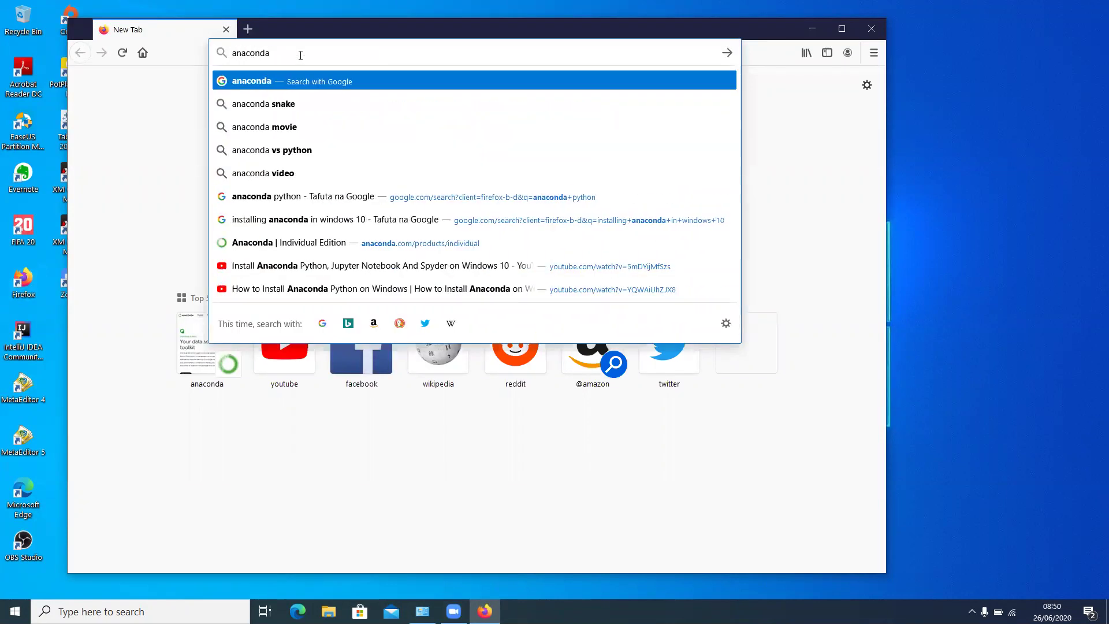
pyautogui.write(' python')
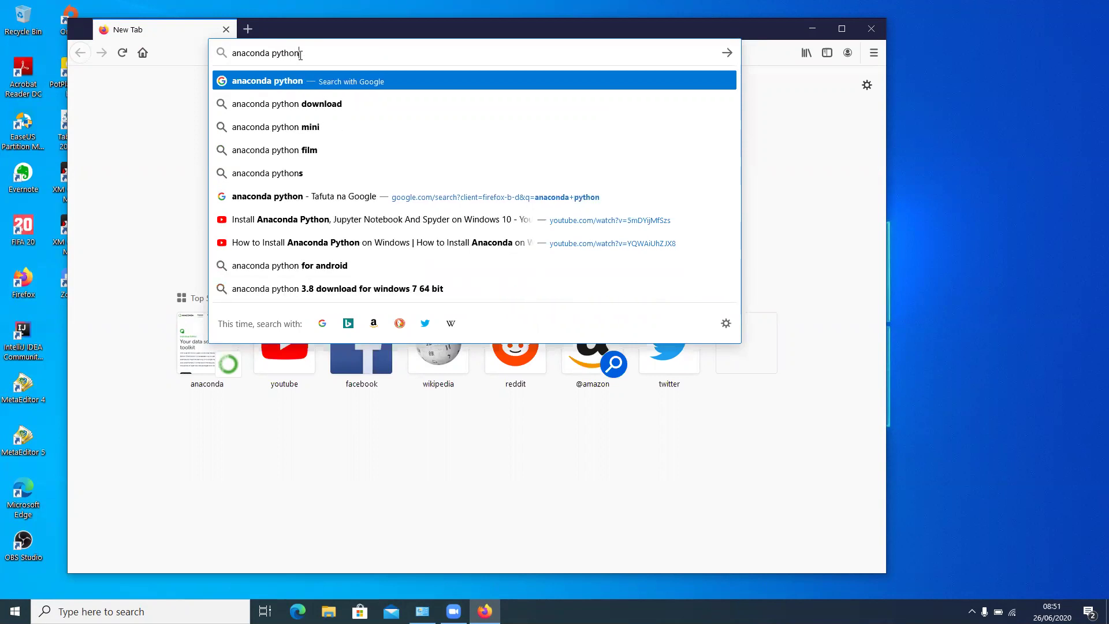
pyautogui.press('Return')
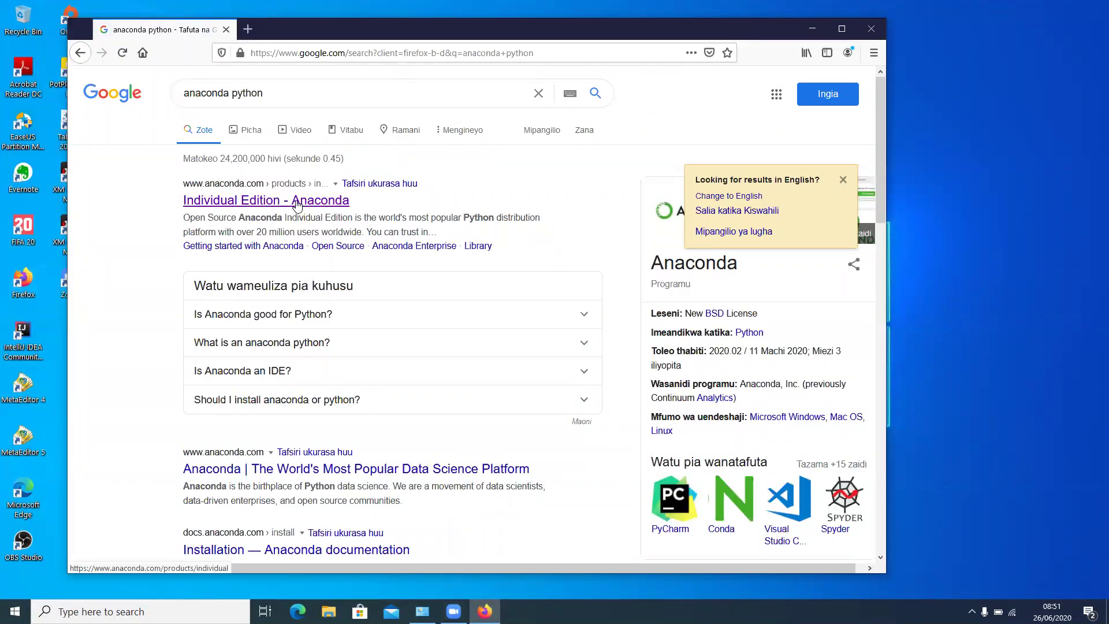
# - Download the Windows Python 3.7 64-Bit Graphical Installer from the Anaconda Individual Edition page and check the download's progress
pyautogui.click(297, 205)
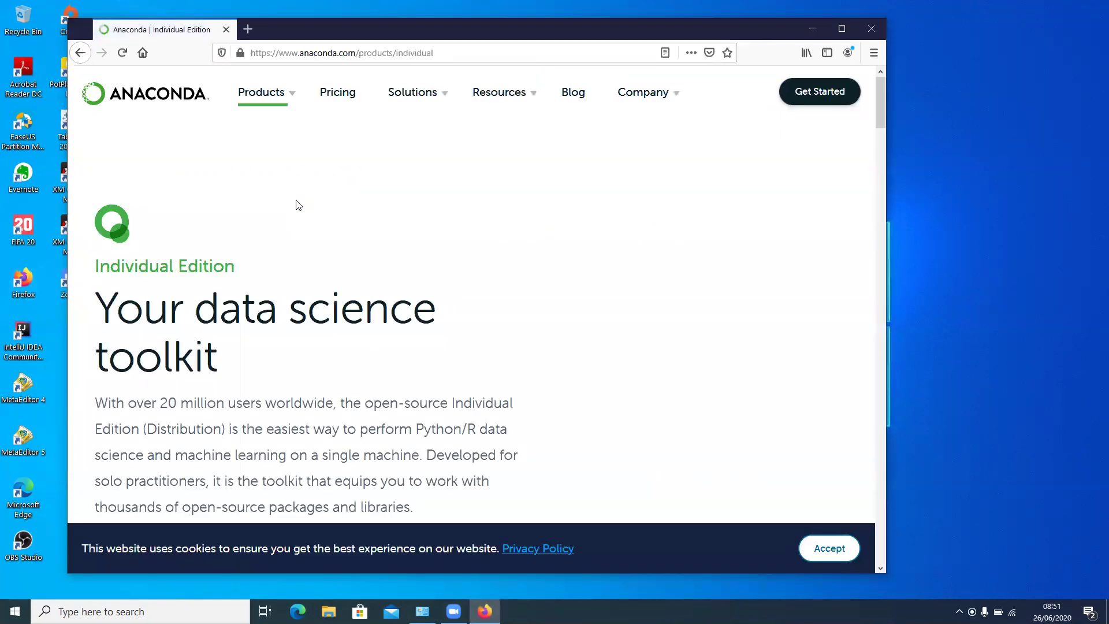
pyautogui.scroll(-4, 297, 206)
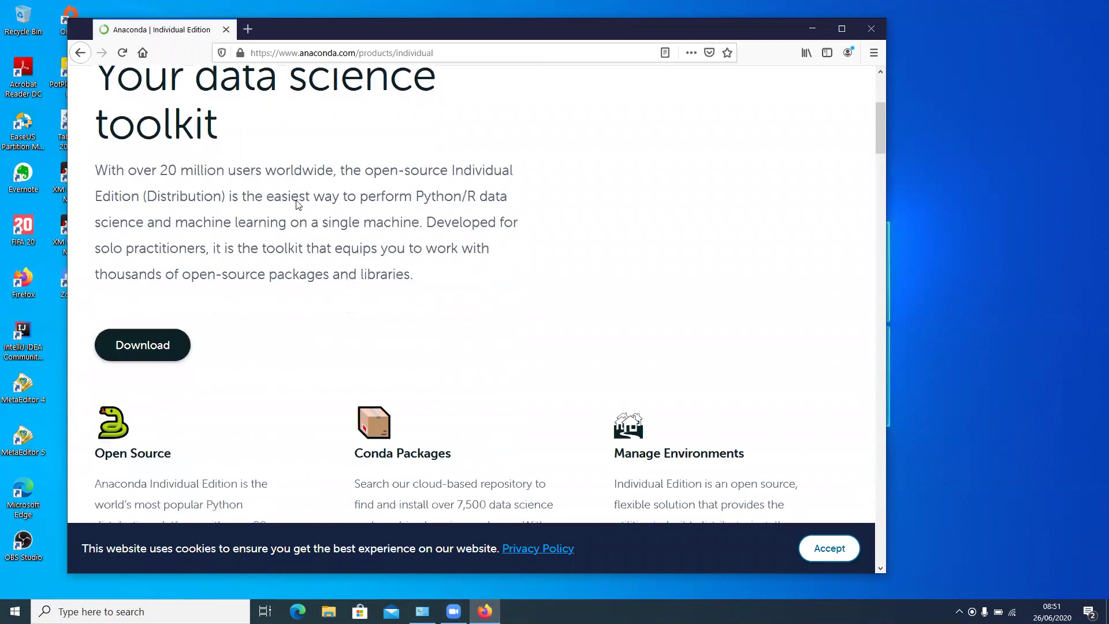
pyautogui.click(167, 345)
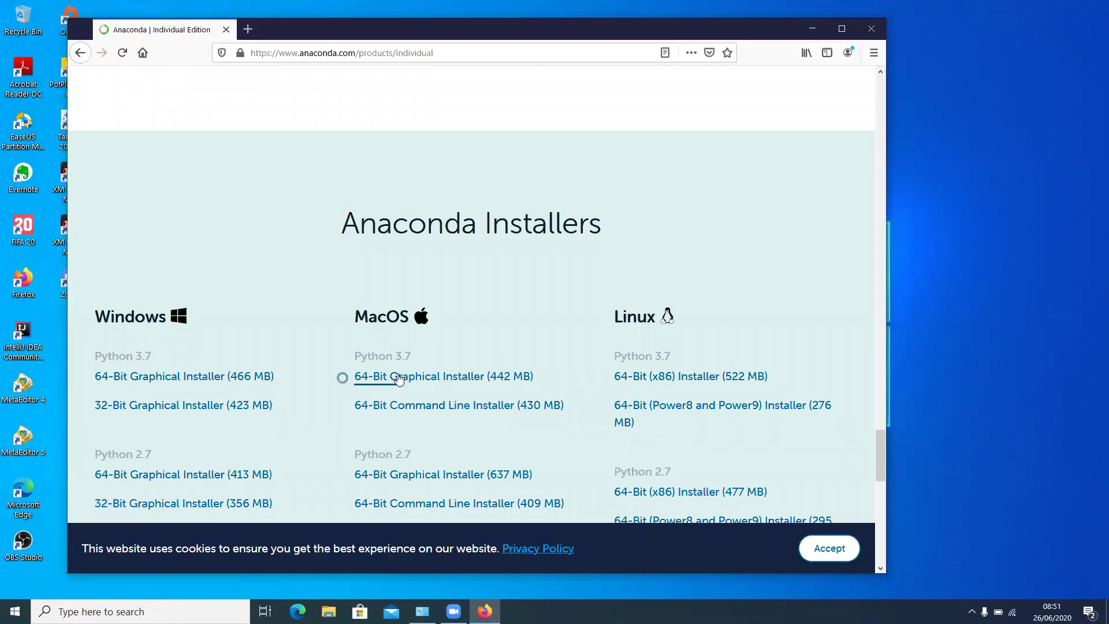
pyautogui.click(240, 378)
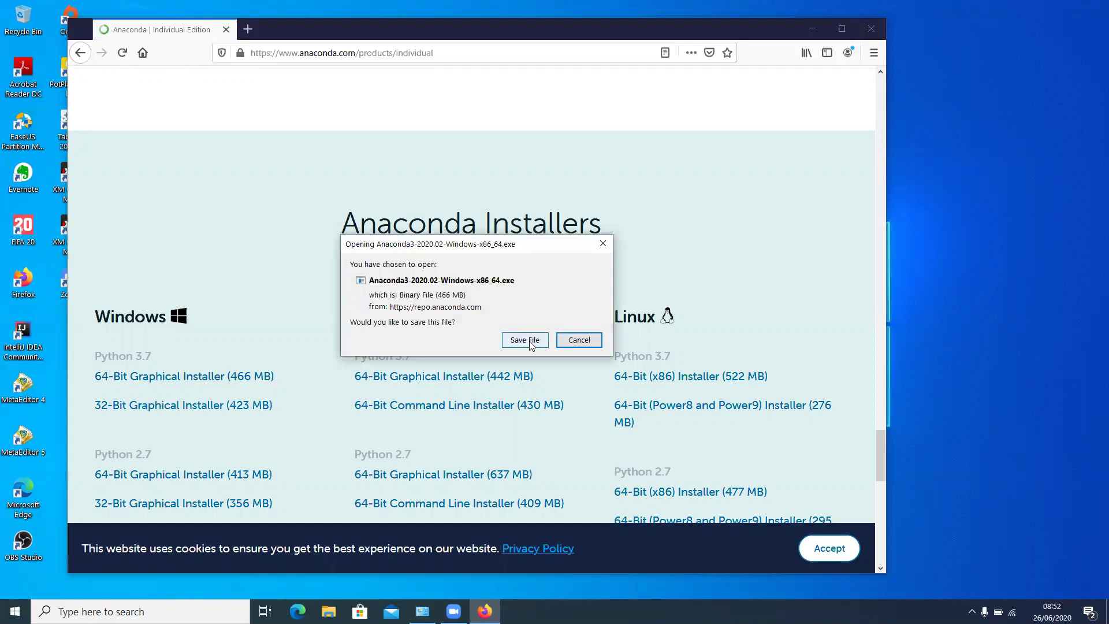
pyautogui.click(530, 342)
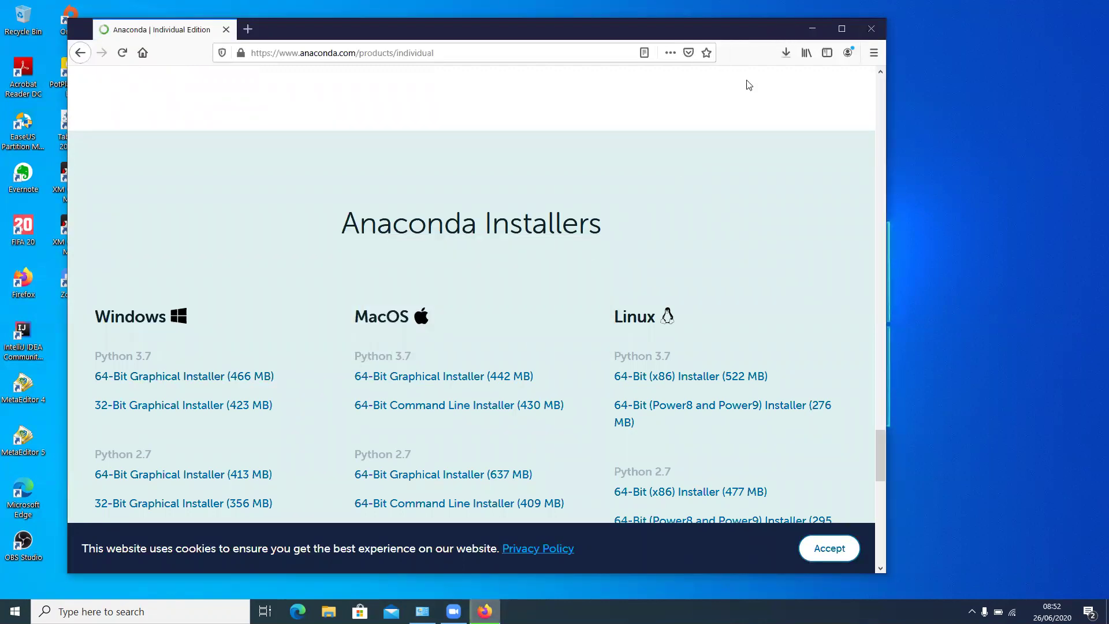
pyautogui.click(785, 53)
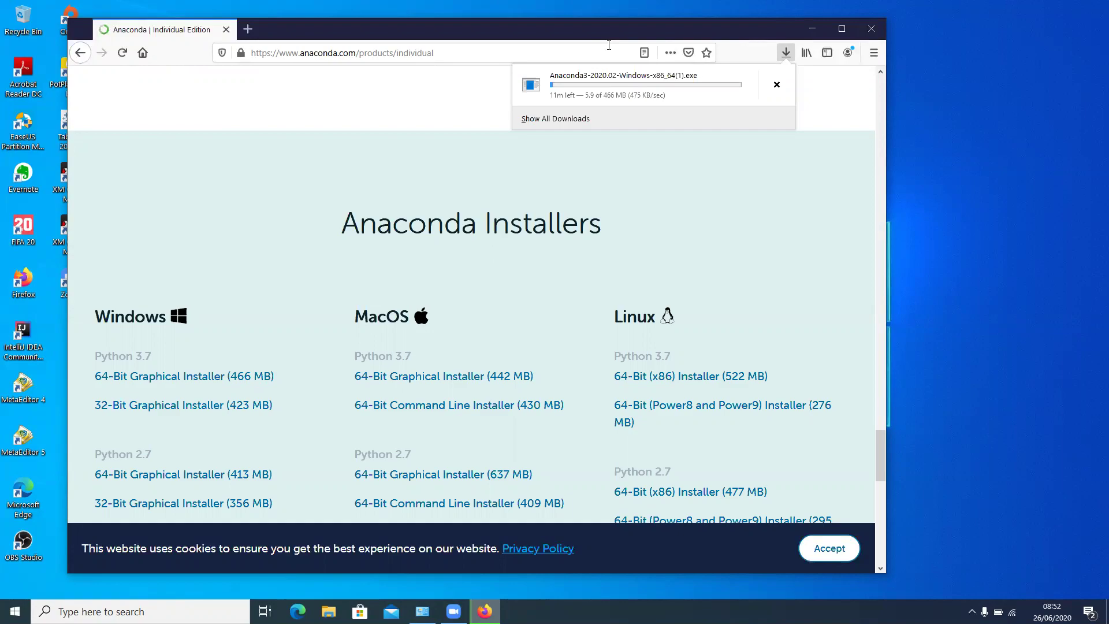
# - Minimize the browser and run the already downloaded Anaconda3-2020.02-Windows-x86_64 installer from the Downloads folder in File Explorer
pyautogui.click(812, 28)
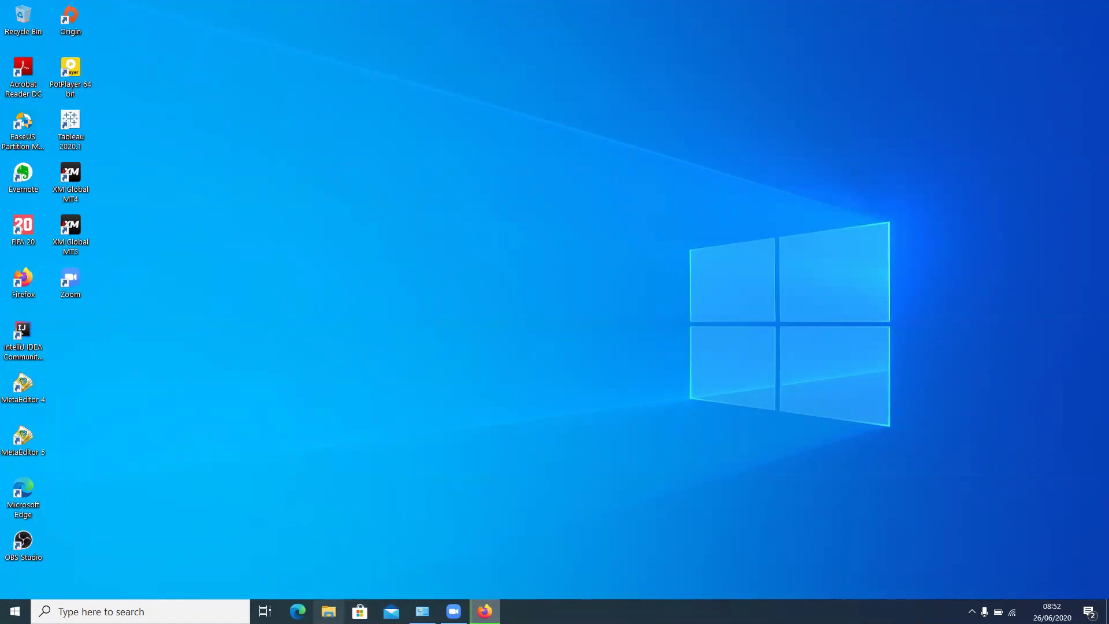
pyautogui.click(328, 611)
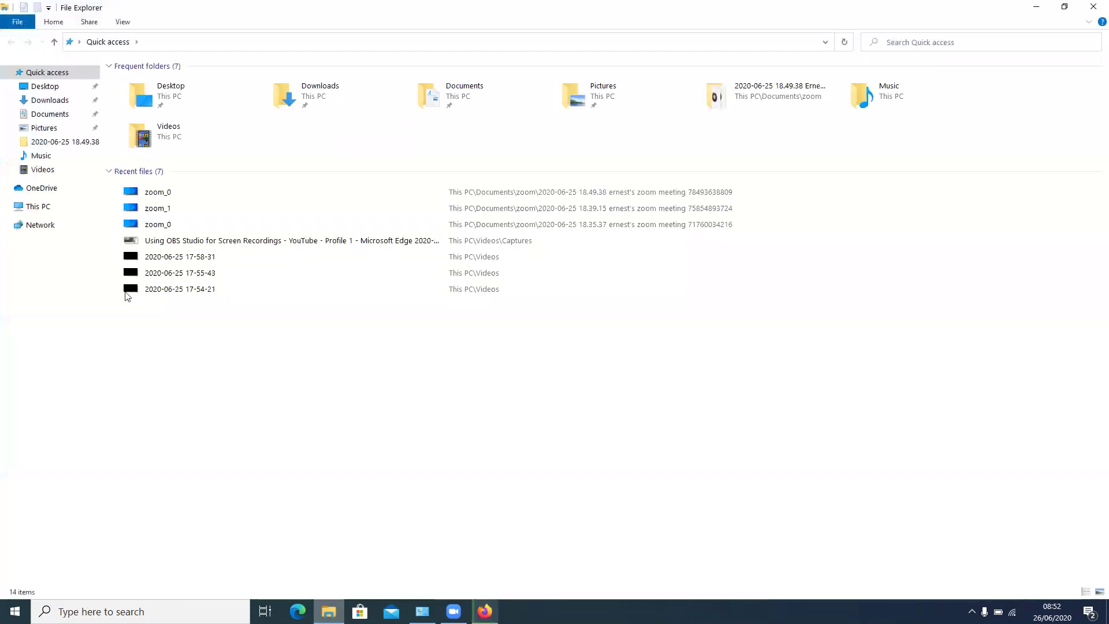
pyautogui.click(64, 100)
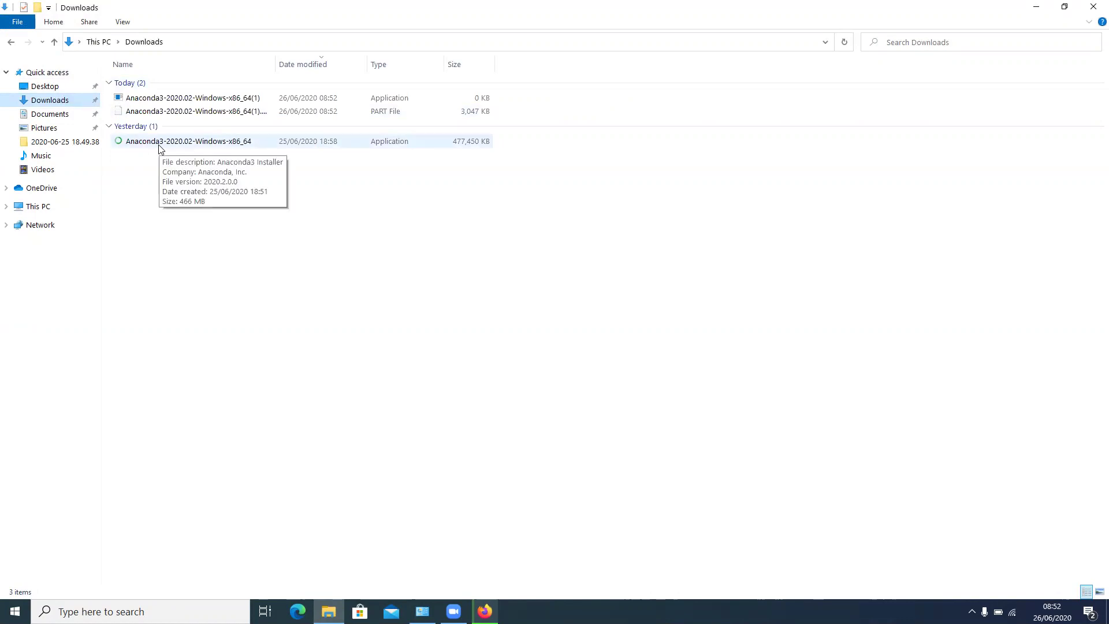
pyautogui.doubleClick(182, 145)
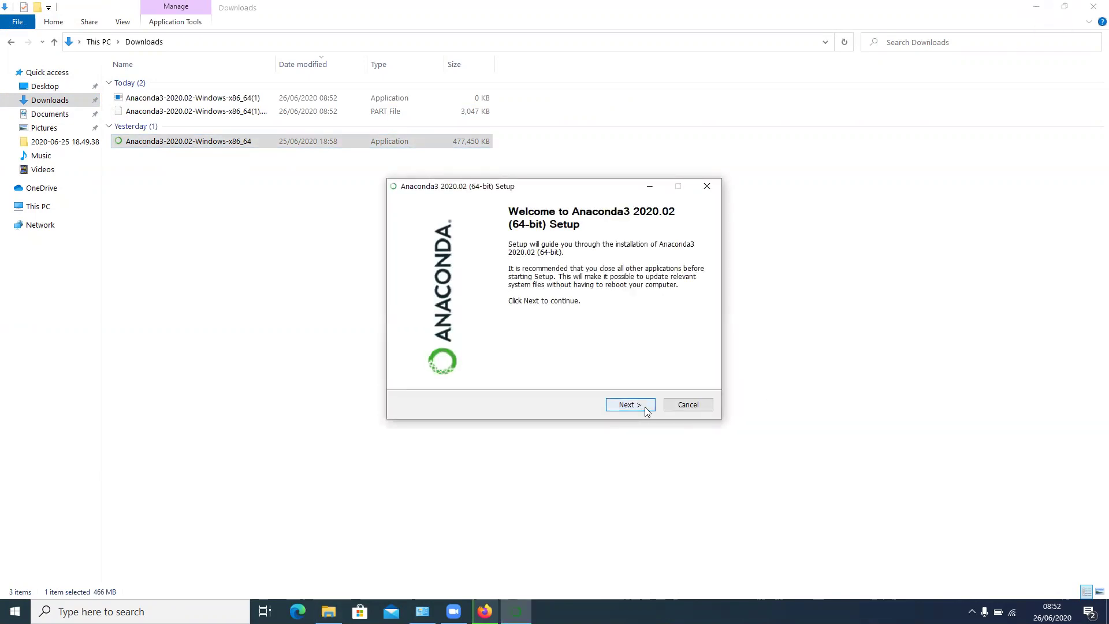
# - Accept the Anaconda3 license agreement and keep the installation type as Just Me (recommended)
pyautogui.click(645, 406)
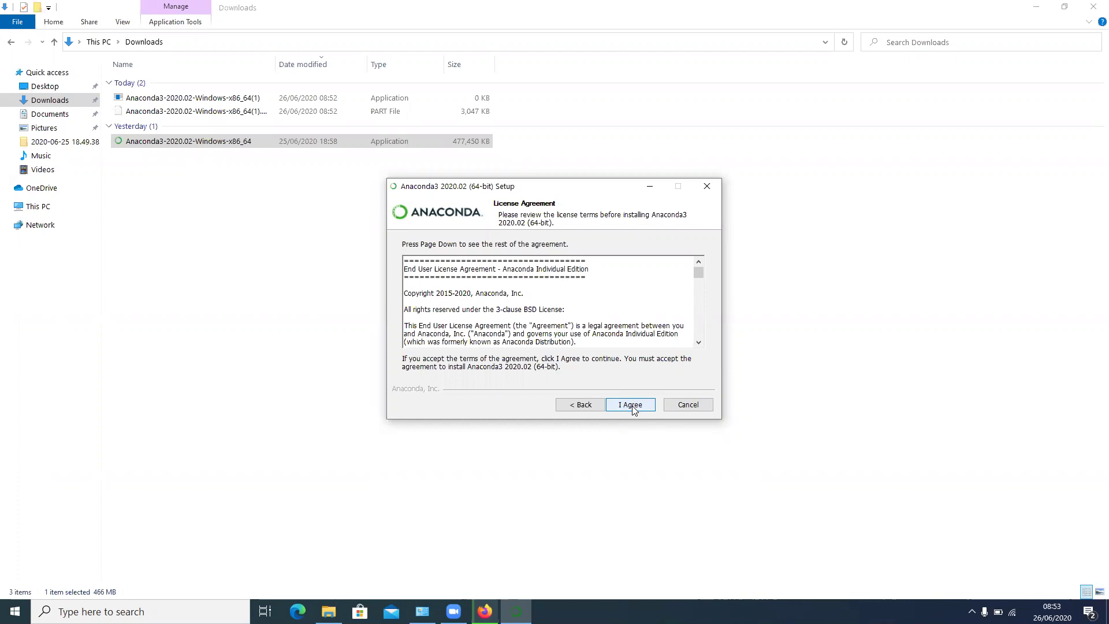
pyautogui.click(632, 406)
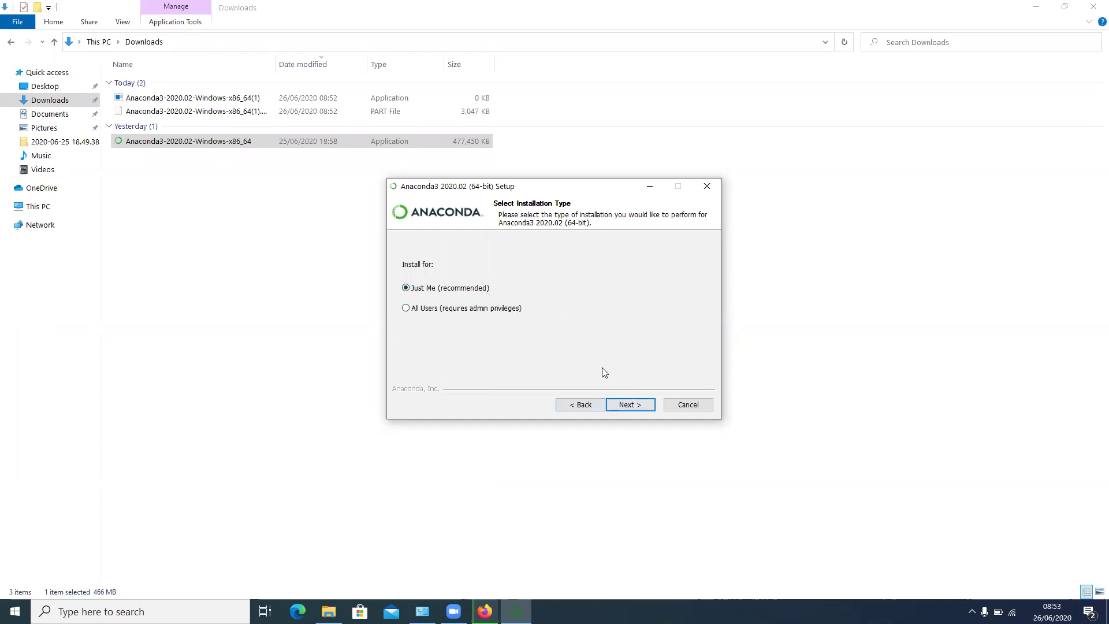
pyautogui.click(632, 406)
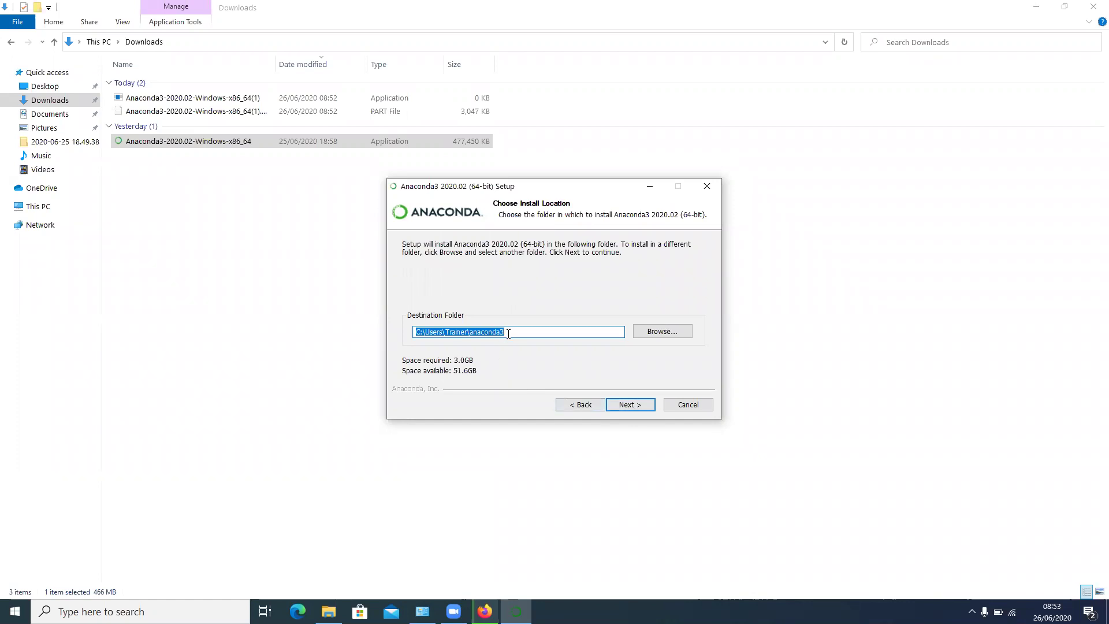
# - Keep the default destination folder and install Anaconda3 with the option to add it to the PATH environment variable enabled
pyautogui.click(629, 406)
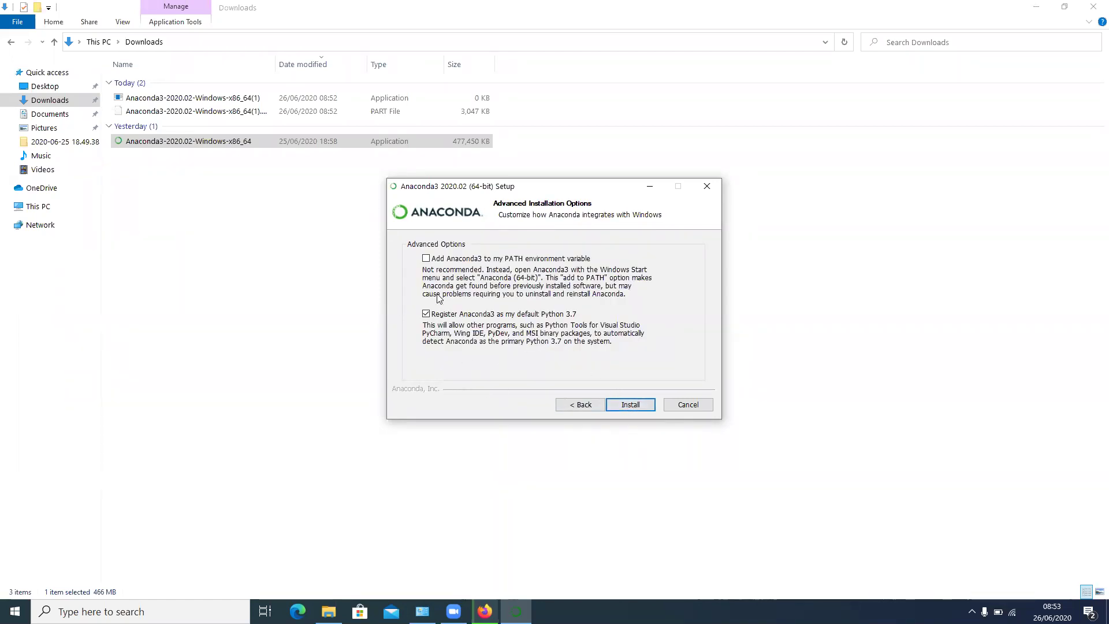
pyautogui.click(427, 259)
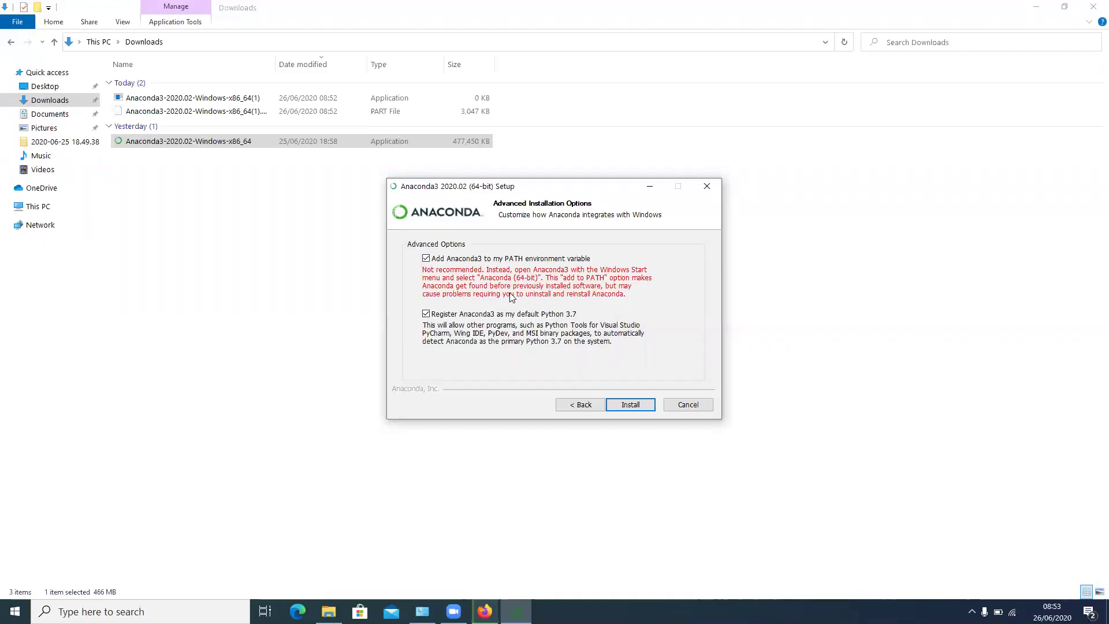
pyautogui.click(628, 410)
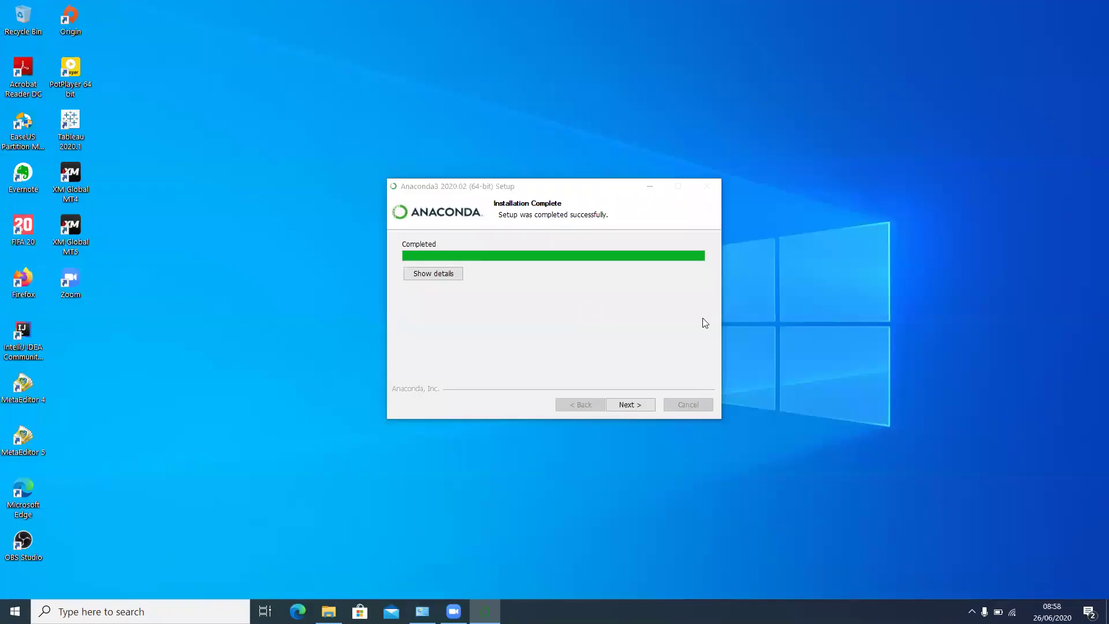
# - Finish the Anaconda3 setup with the Individual Edition Tutorial and Learn More About Anaconda options turned off
pyautogui.click(628, 407)
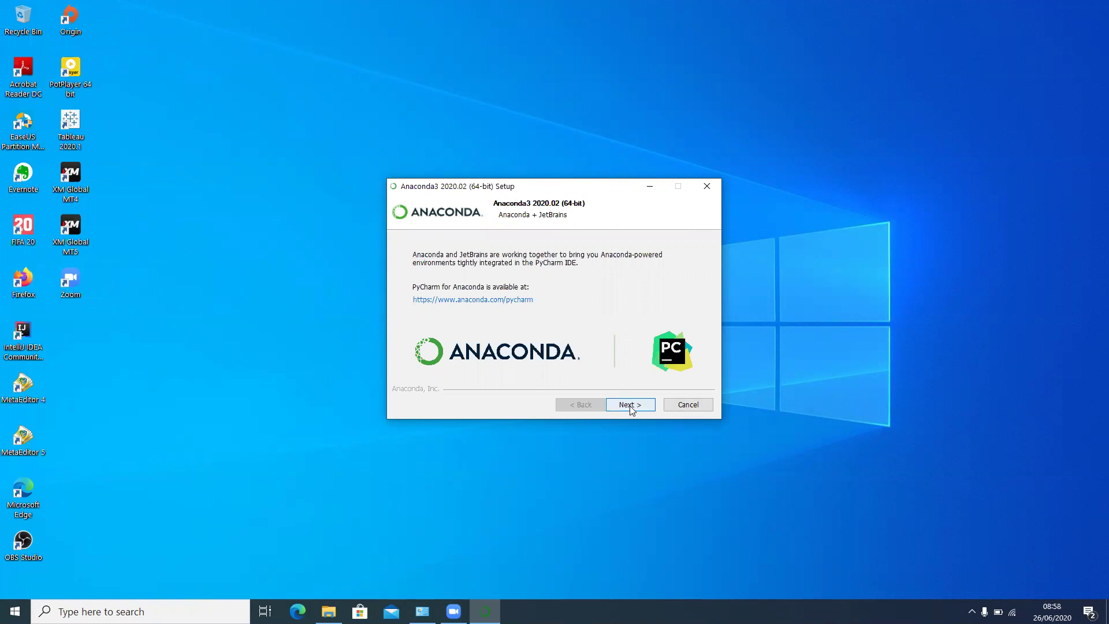
pyautogui.click(630, 406)
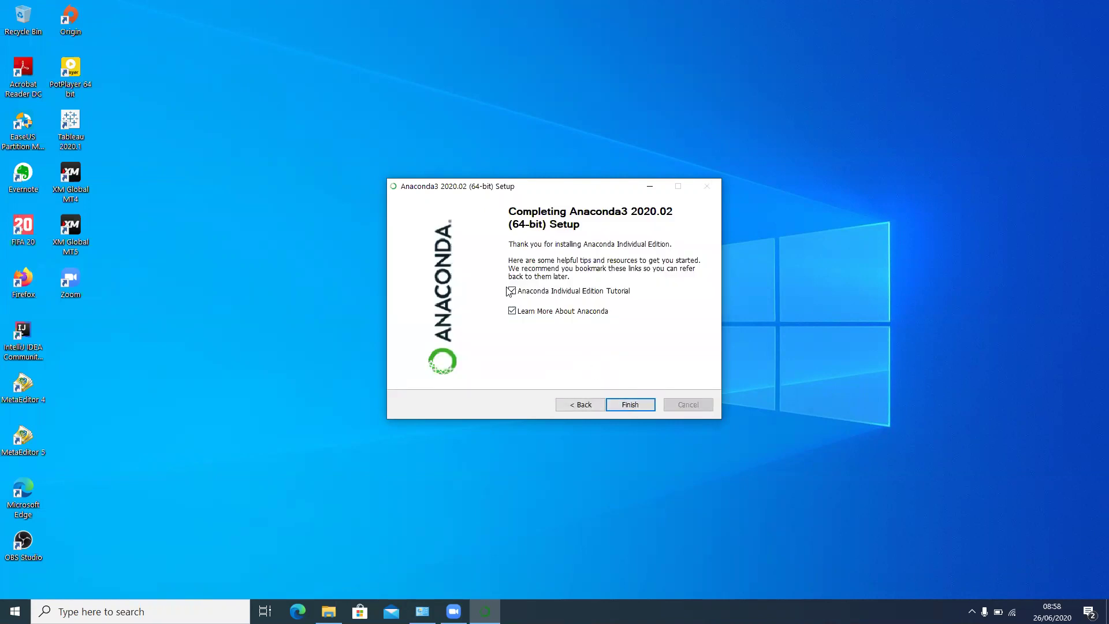
pyautogui.click(513, 291)
pyautogui.click(513, 312)
pyautogui.click(643, 404)
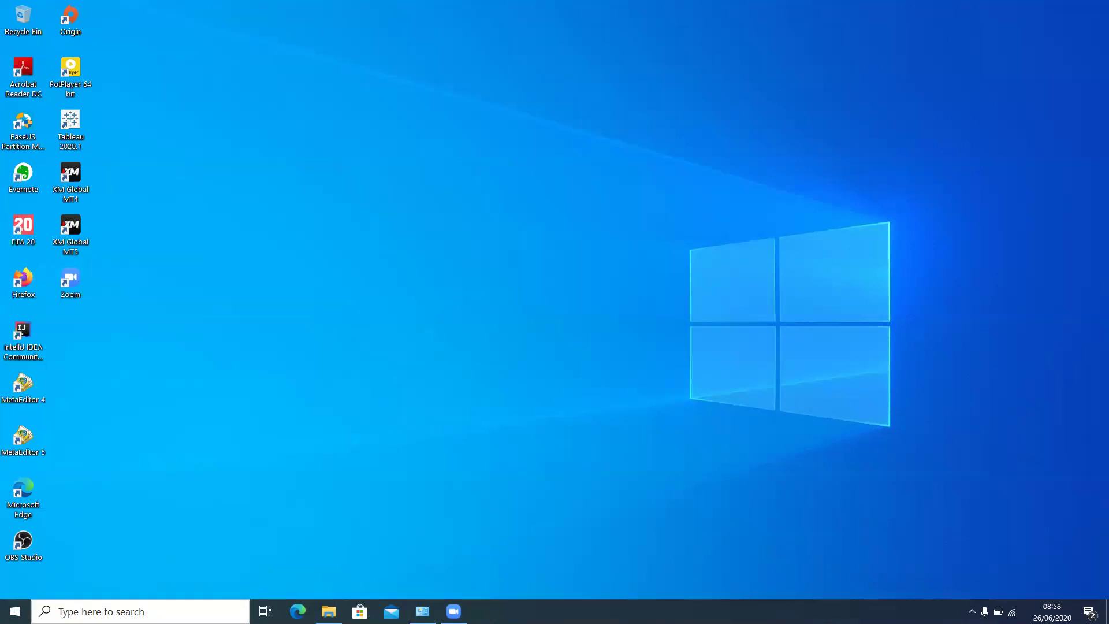
# - Search Windows for "anaconda" and open Anaconda Navigator (anaconda3)
pyautogui.click(138, 611)
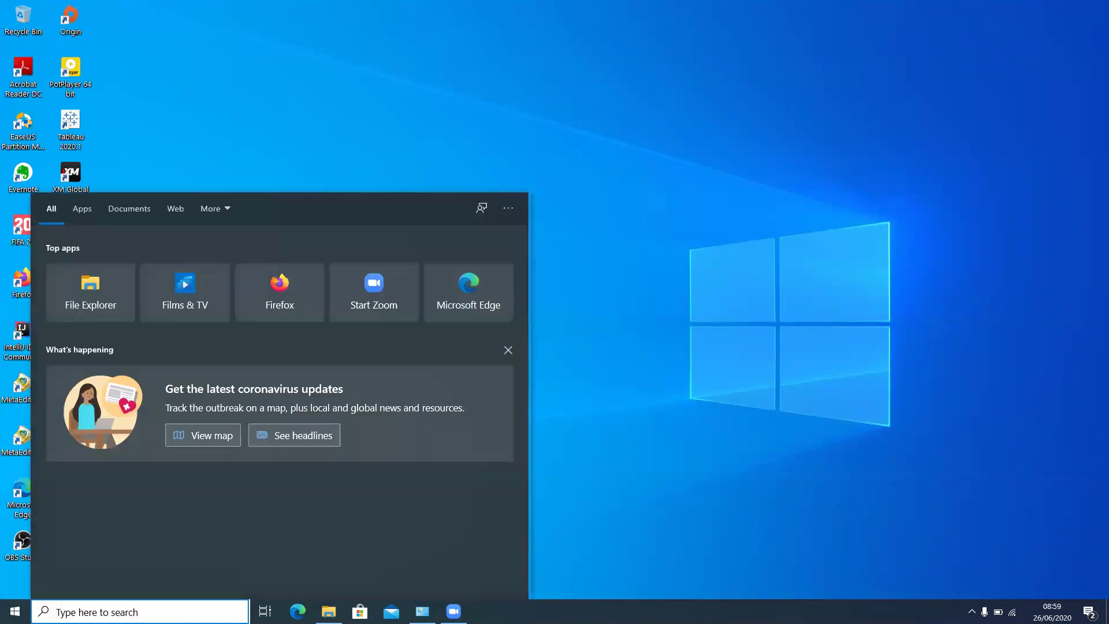
pyautogui.write('an')
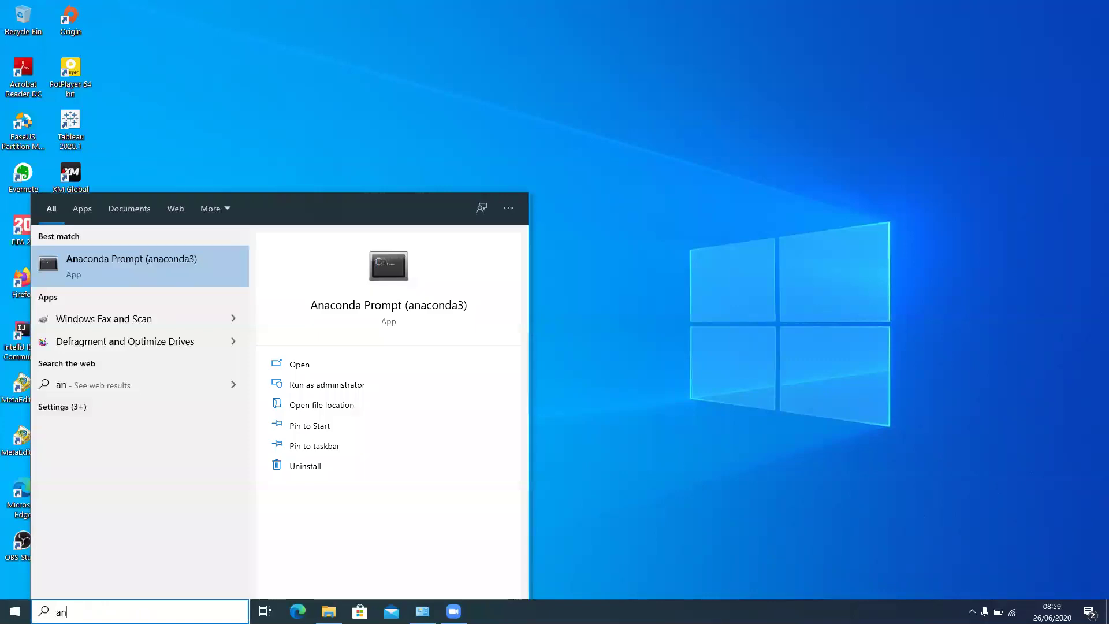
pyautogui.write('aco')
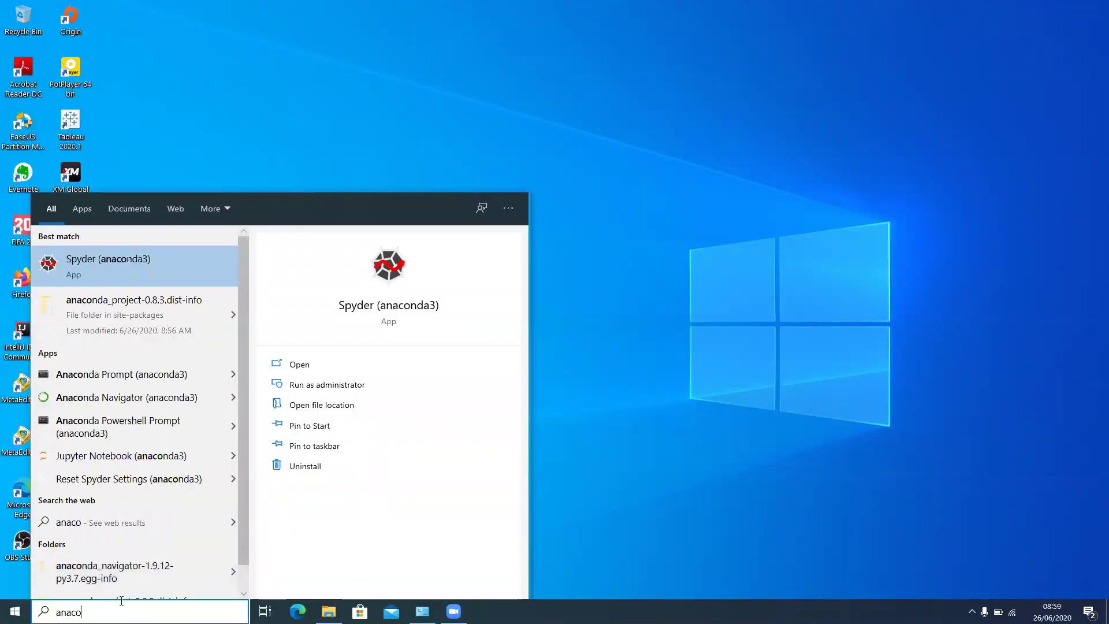
pyautogui.write('nda')
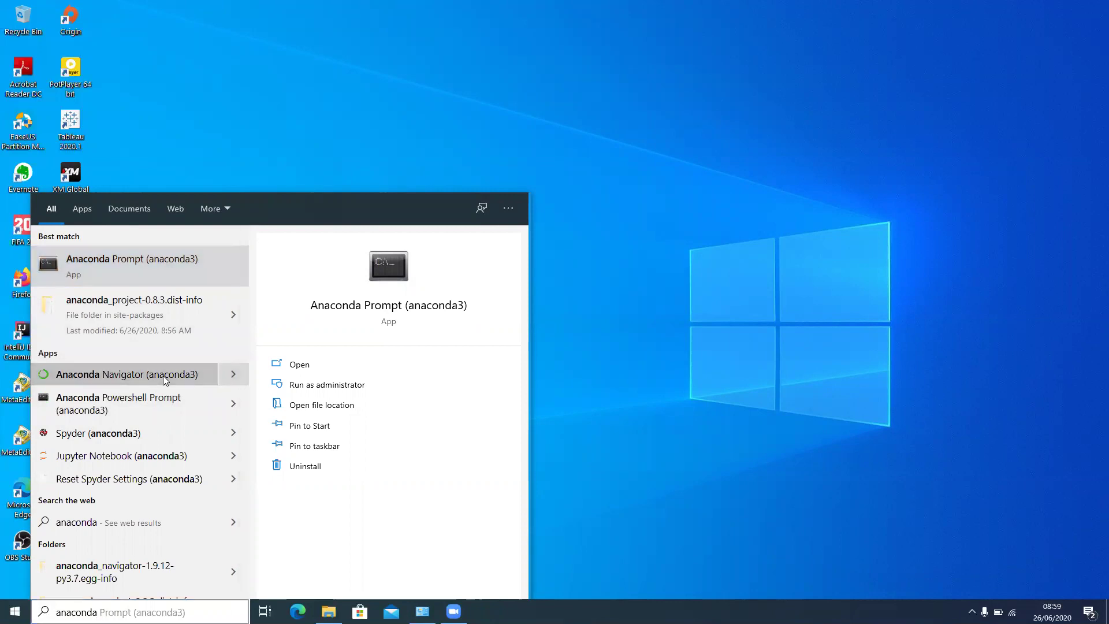
pyautogui.click(164, 379)
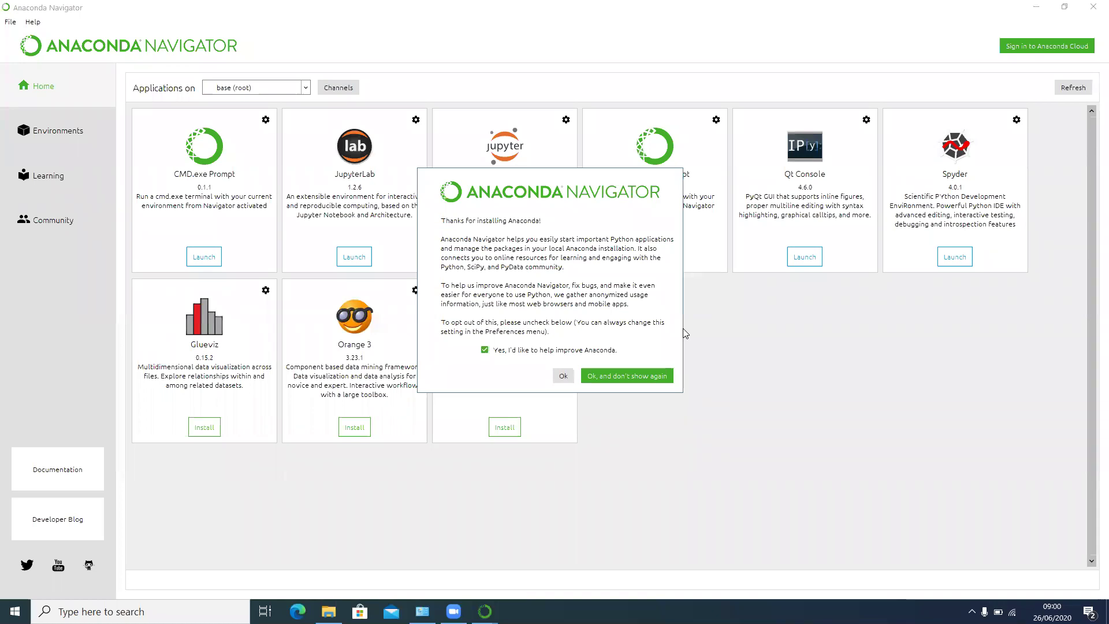
# - Opt out of helping improve Anaconda and dismiss the welcome dialog so that it is not shown again
pyautogui.click(566, 350)
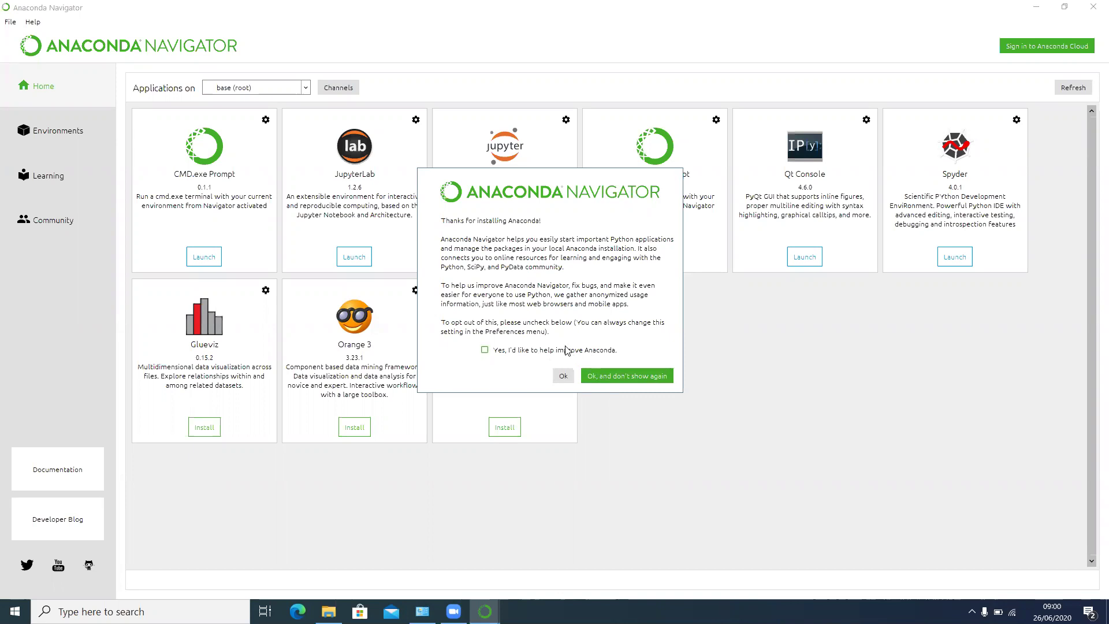
pyautogui.click(605, 377)
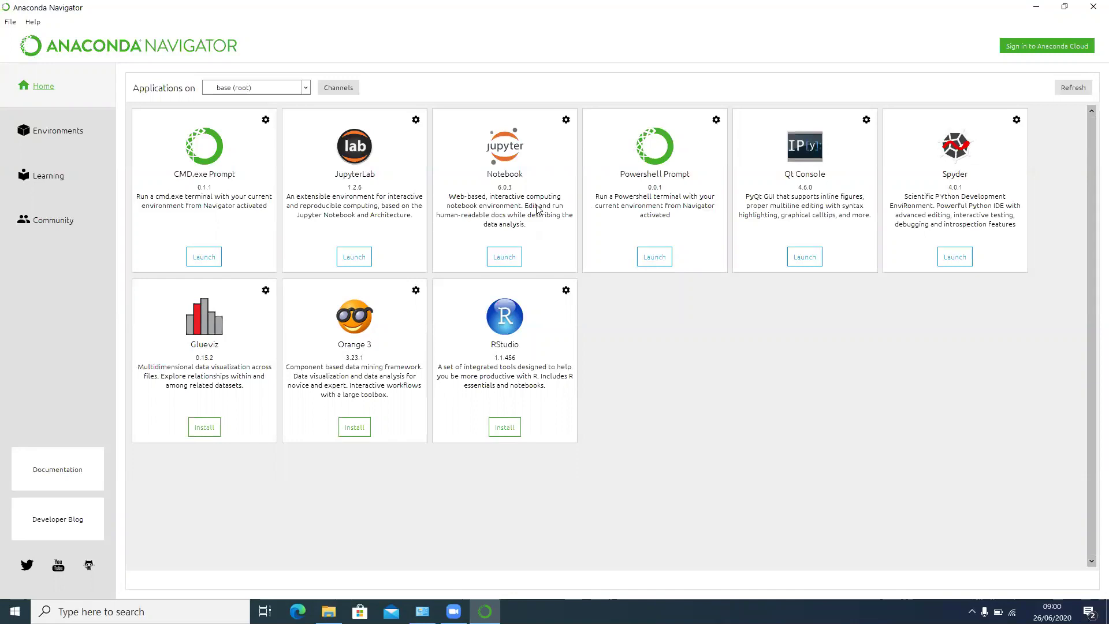
# - Launch Jupyter Notebook from Anaconda Navigator and close the browser window with its home page
pyautogui.click(505, 260)
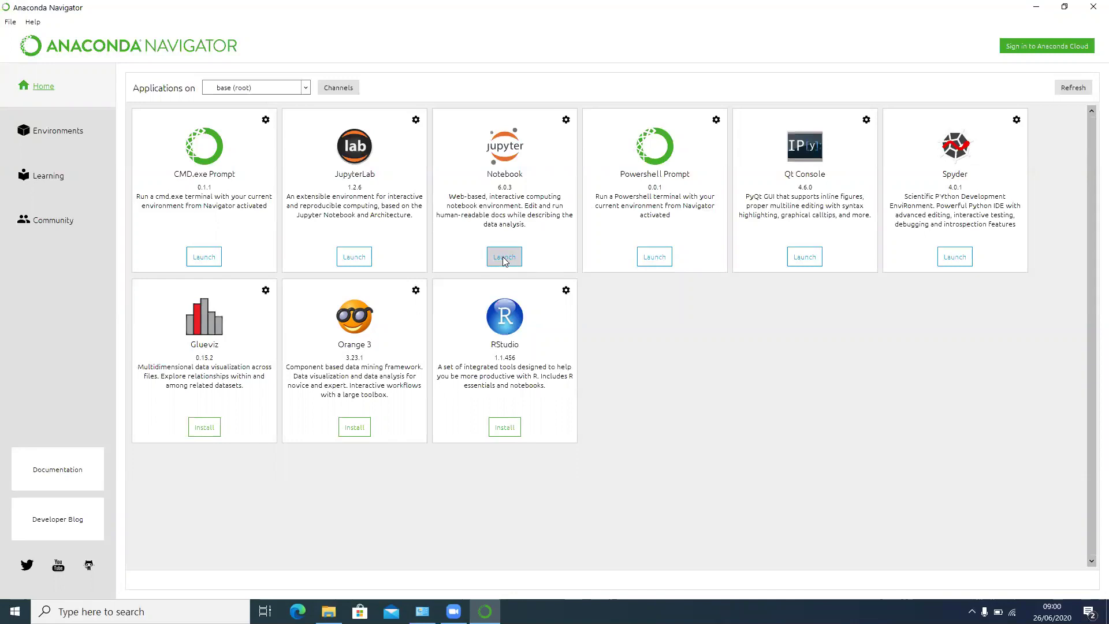
pyautogui.click(504, 260)
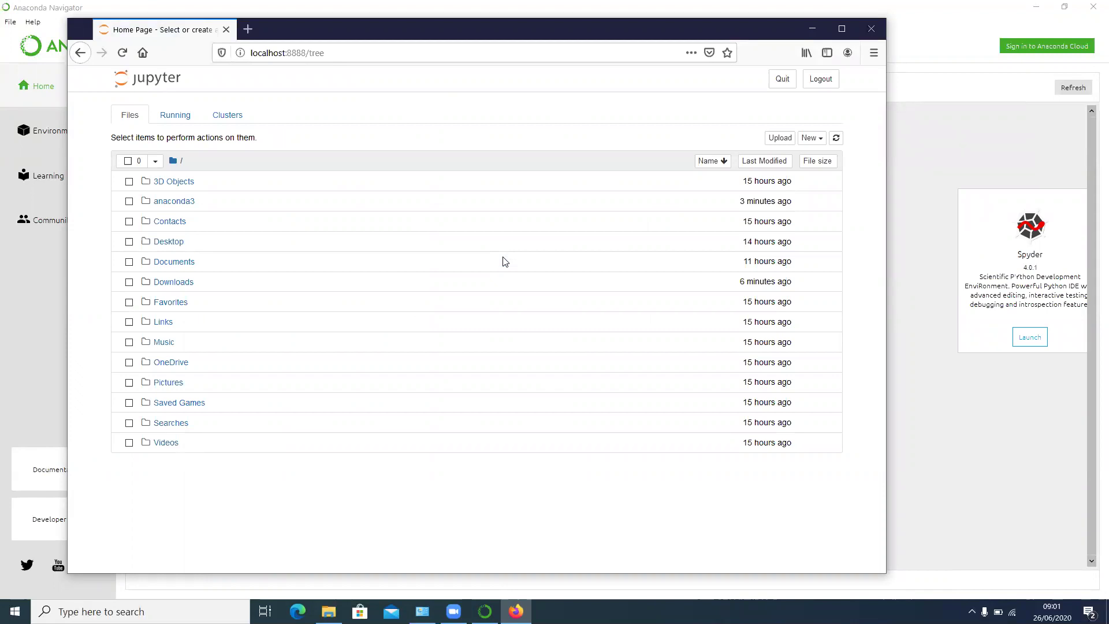
pyautogui.click(875, 29)
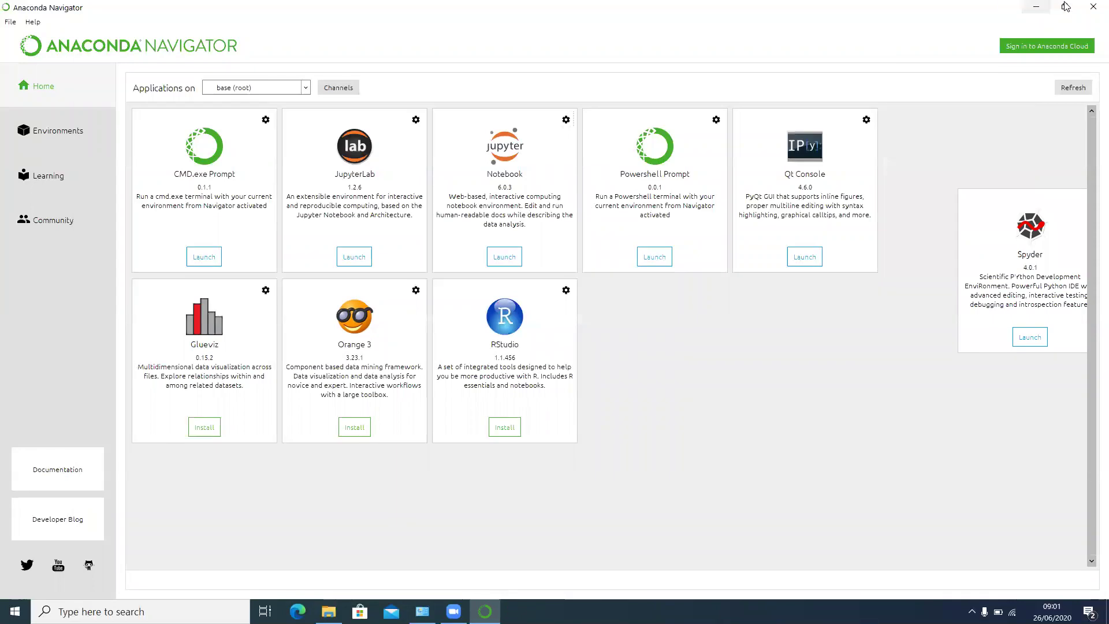
# - Quit Anaconda Navigator, agreeing to quit although it is still busy
pyautogui.click(1093, 8)
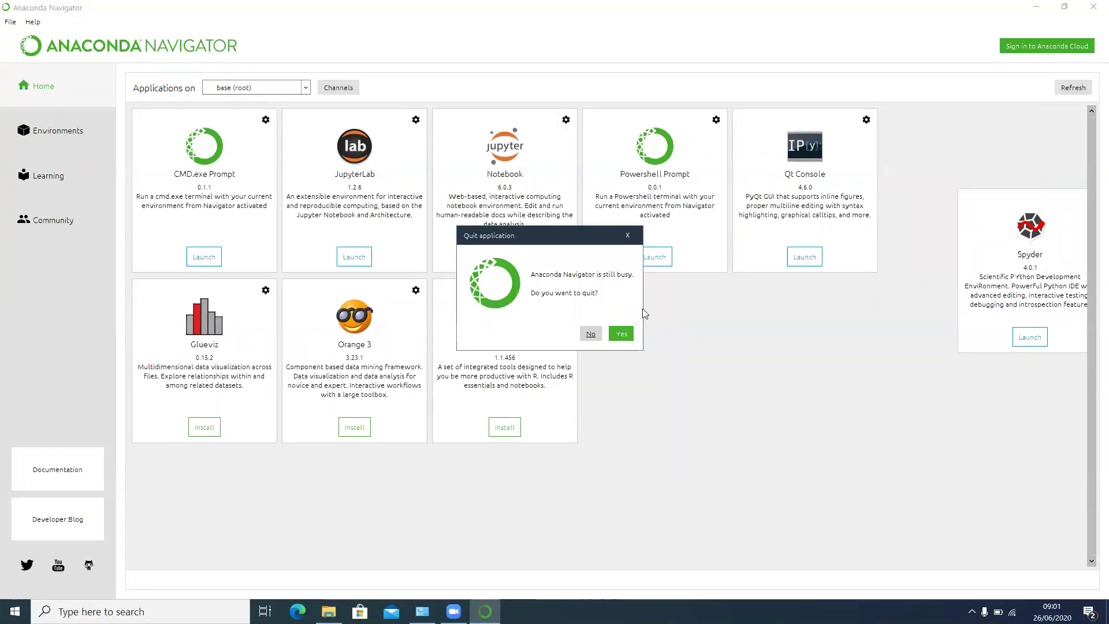
pyautogui.click(621, 334)
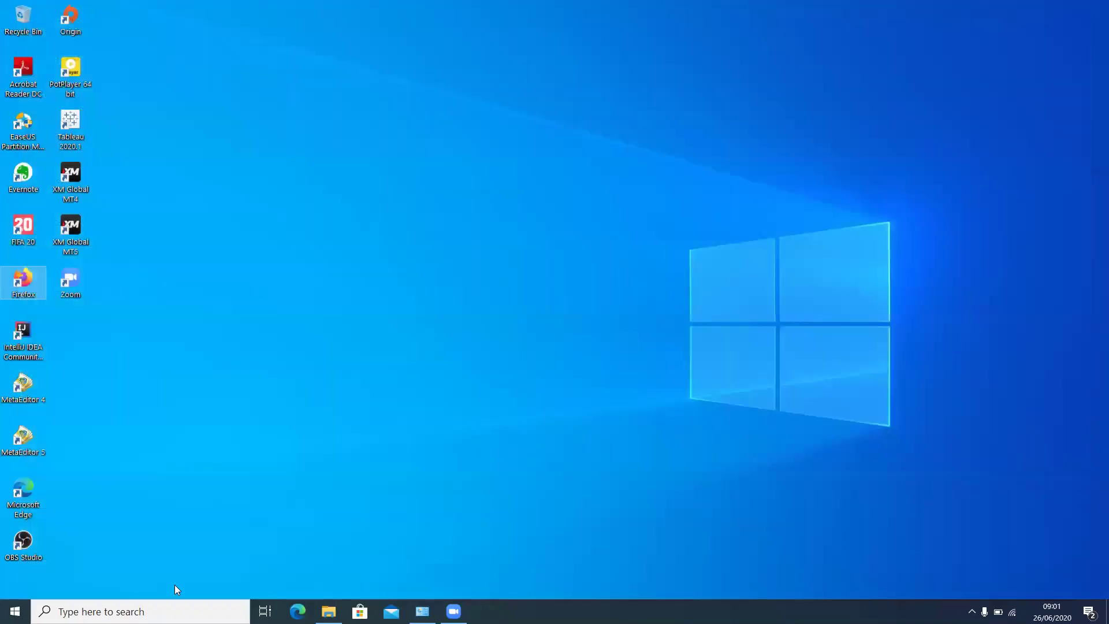
# - Search Windows for "jupyter" and open Jupyter Notebook (anaconda3) directly
pyautogui.press('super+s')
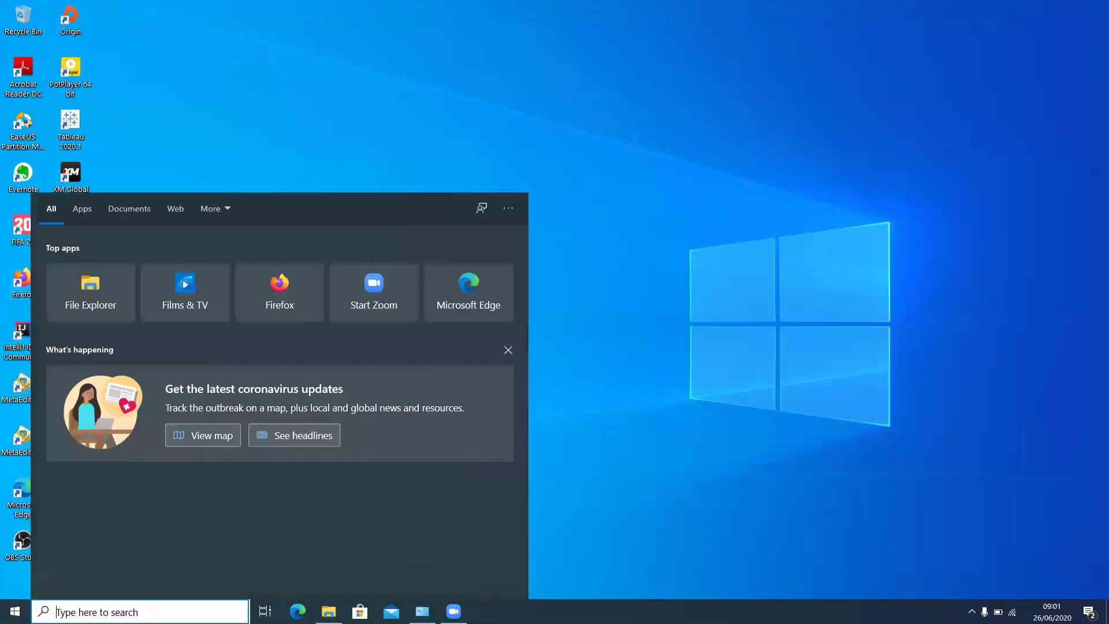
pyautogui.write('jup')
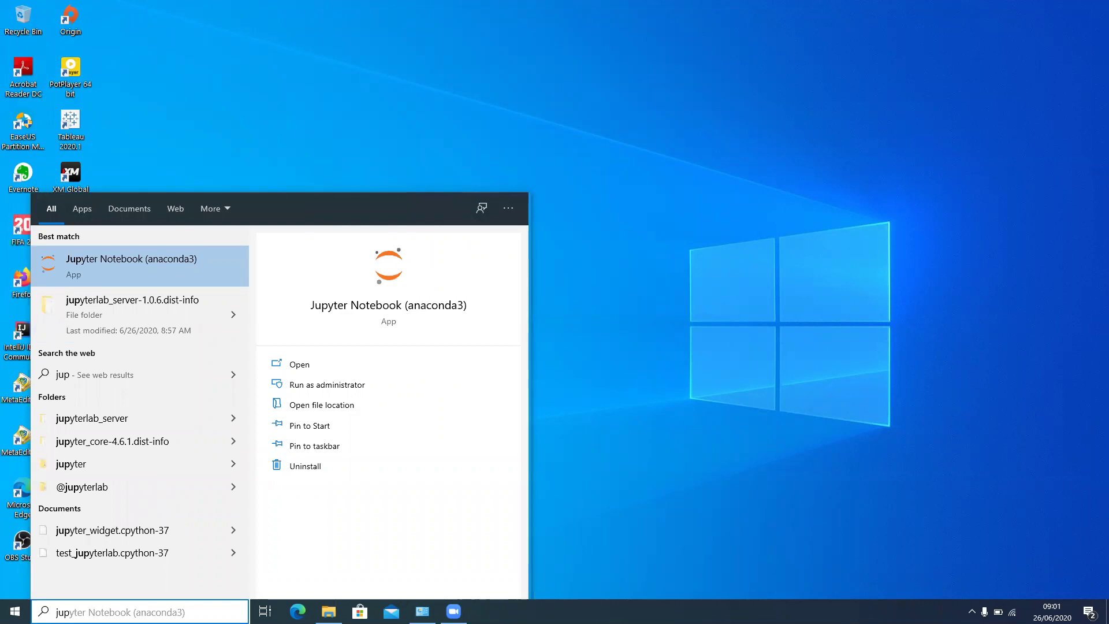
pyautogui.write('y')
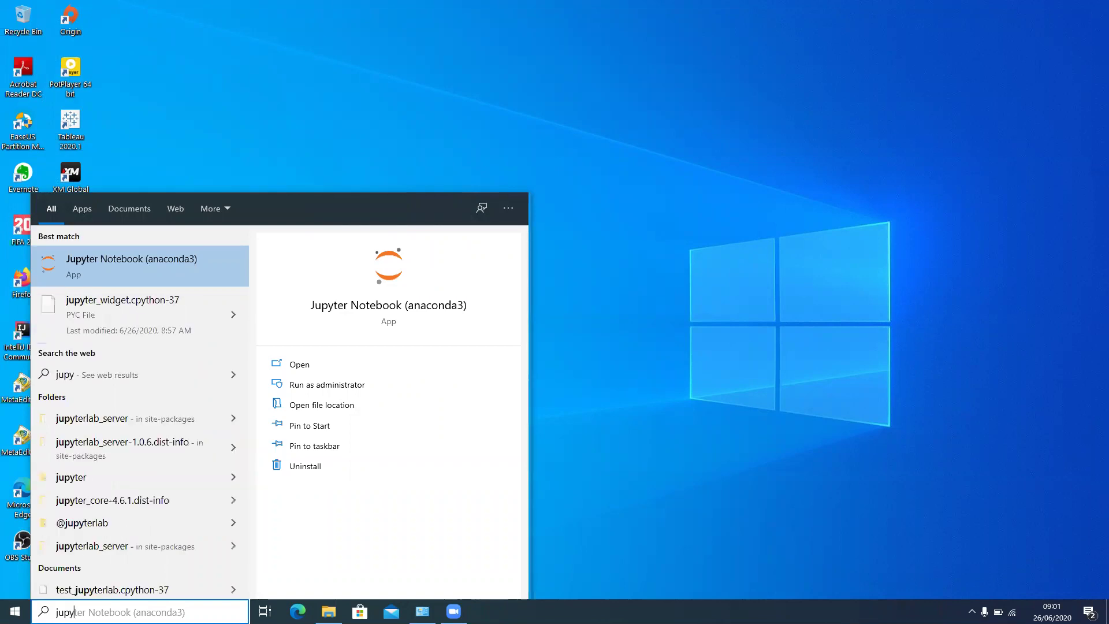
pyautogui.write('ter')
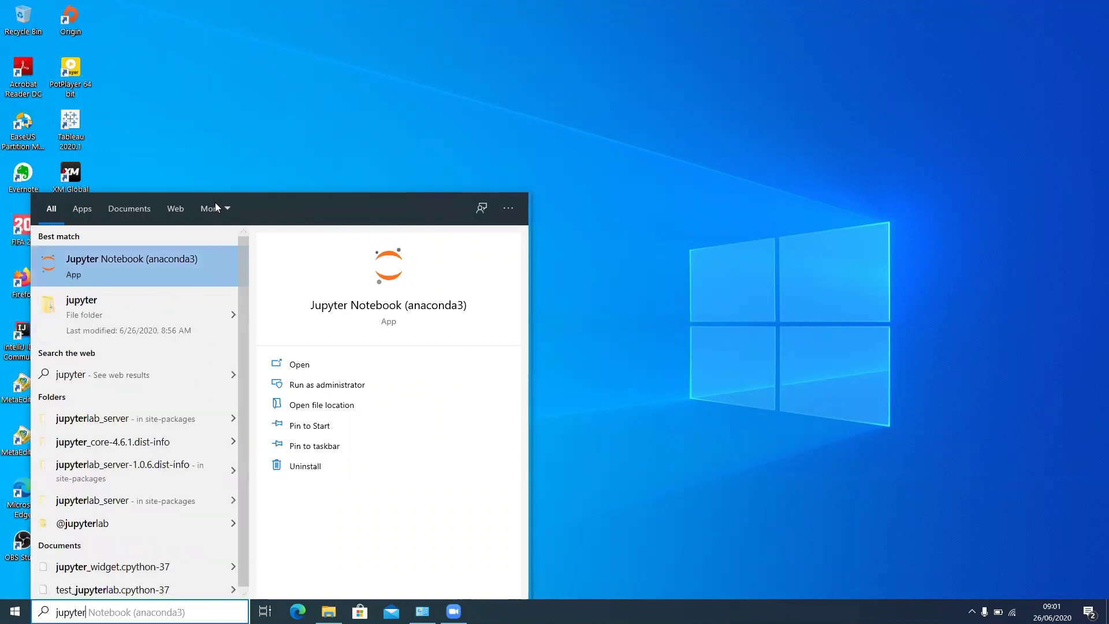
pyautogui.click(180, 269)
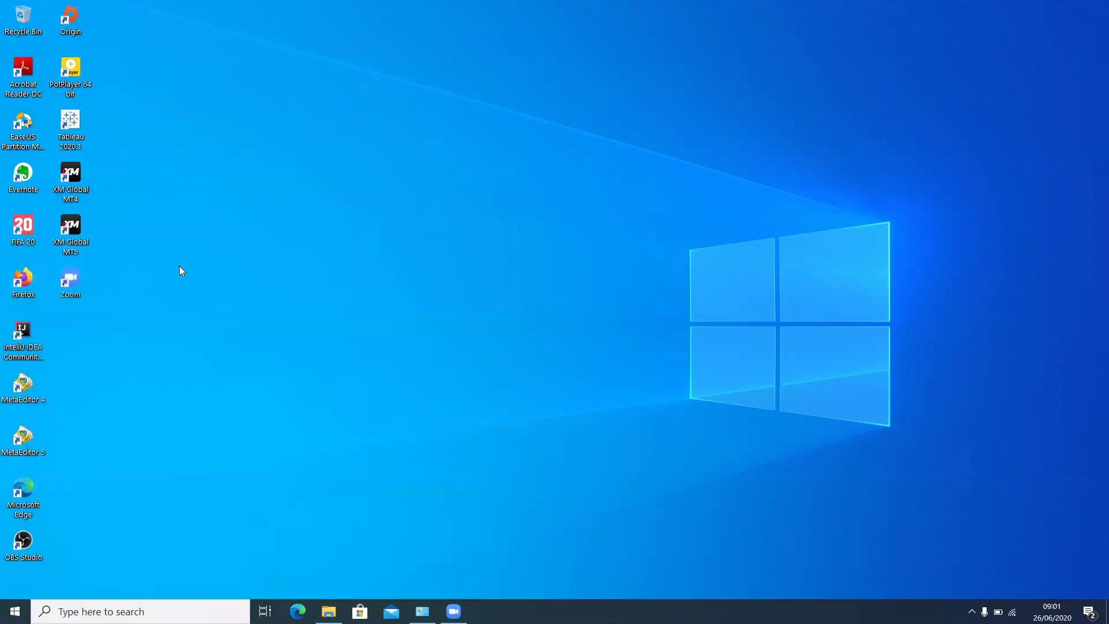